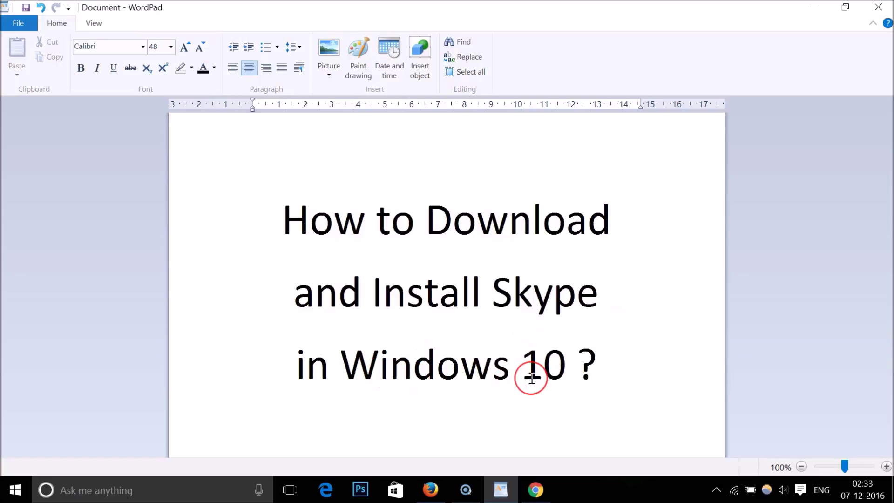
# Switch to Chrome and go to skype.com.
pyautogui.click(545, 486)
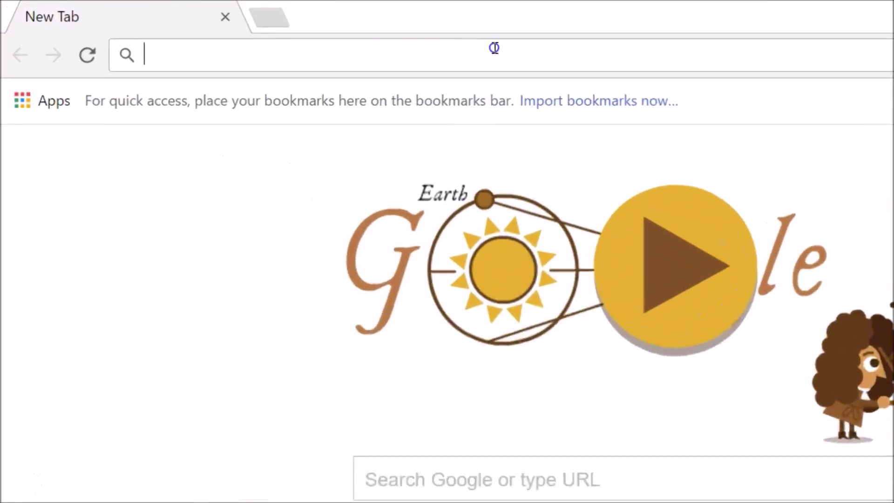
pyautogui.write('skype')
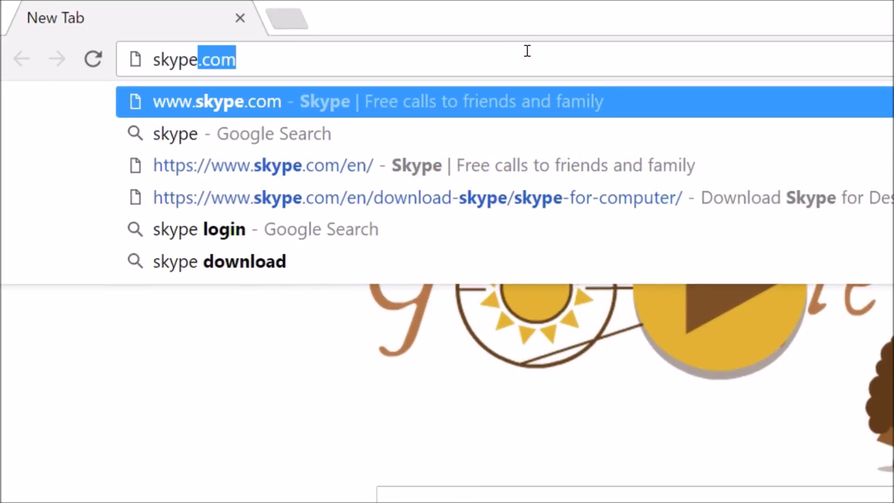
pyautogui.write('.com')
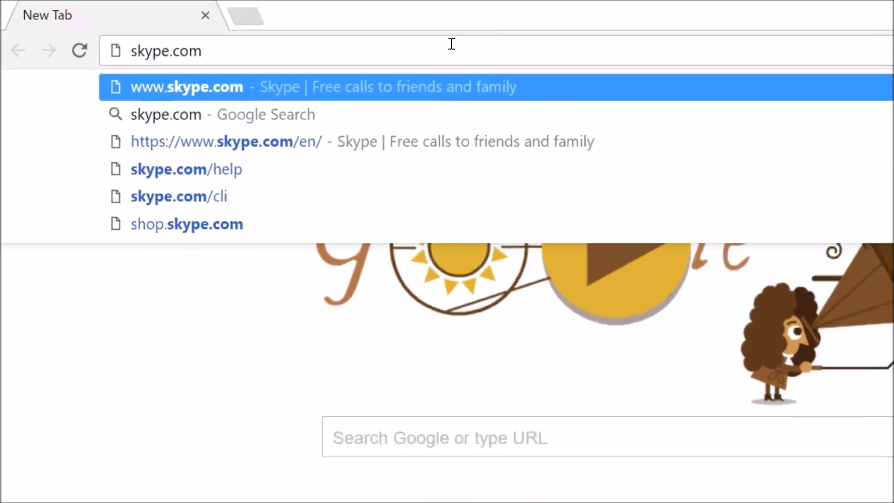
pyautogui.press('Return')
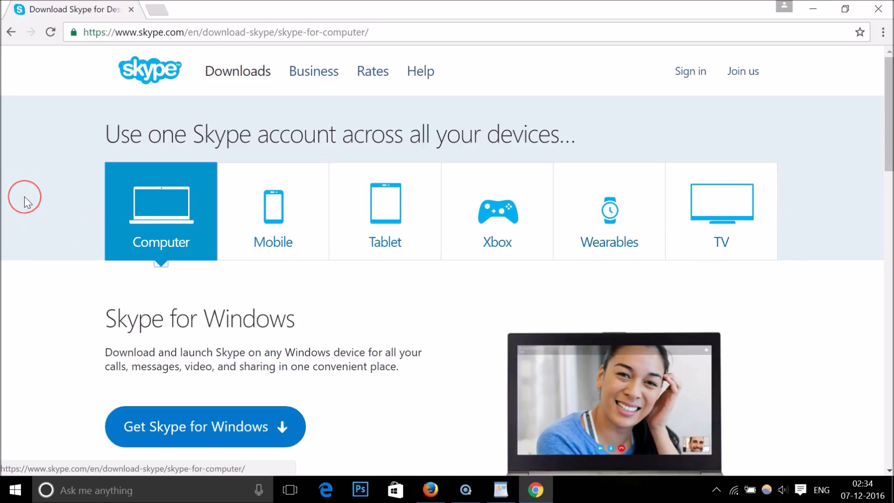
# Download the Skype for Windows installer for computers and look through the desktop setup guide.
pyautogui.scroll(-2, 24, 196)
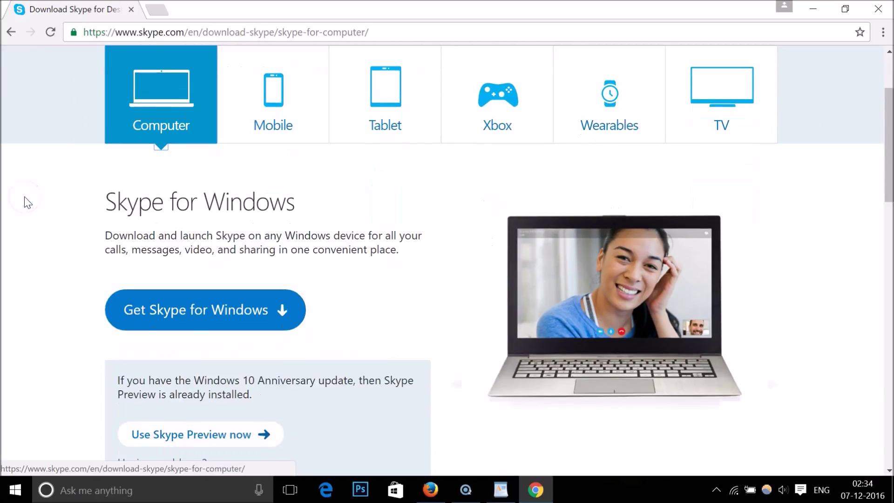
pyautogui.click(185, 128)
pyautogui.click(150, 310)
pyautogui.click(266, 309)
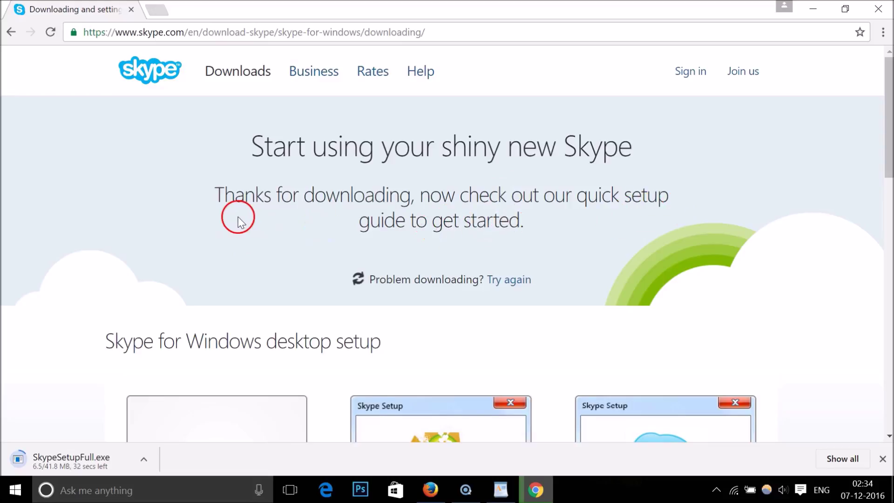
pyautogui.scroll(-5, 239, 220)
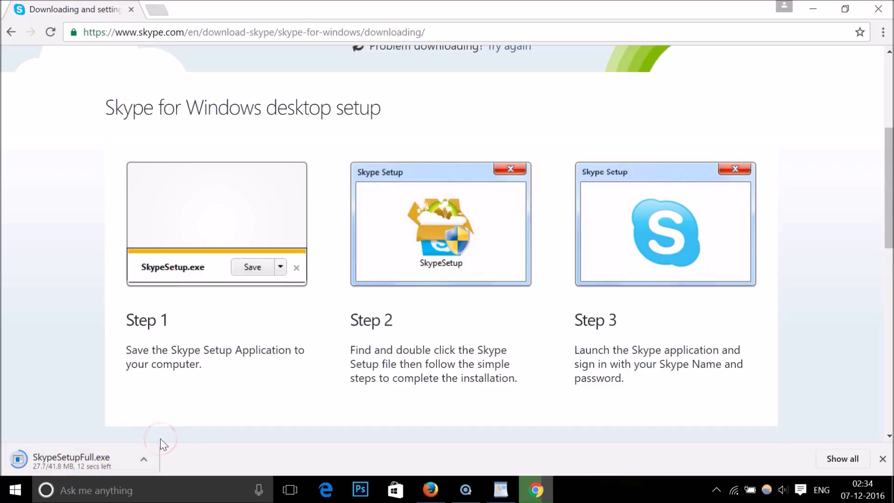
pyautogui.click(33, 463)
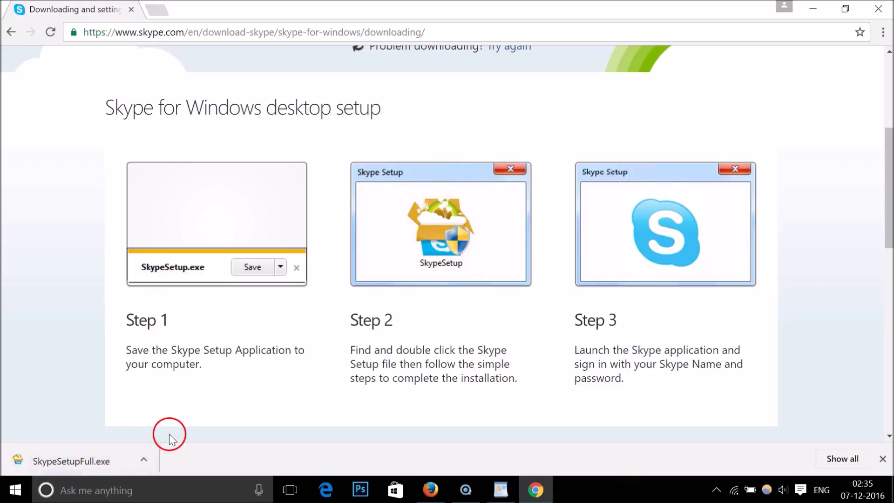
# Minimize the browser and WordPad, move the SkypeSetupFull icon to an empty desktop area, and run it.
pyautogui.click(813, 9)
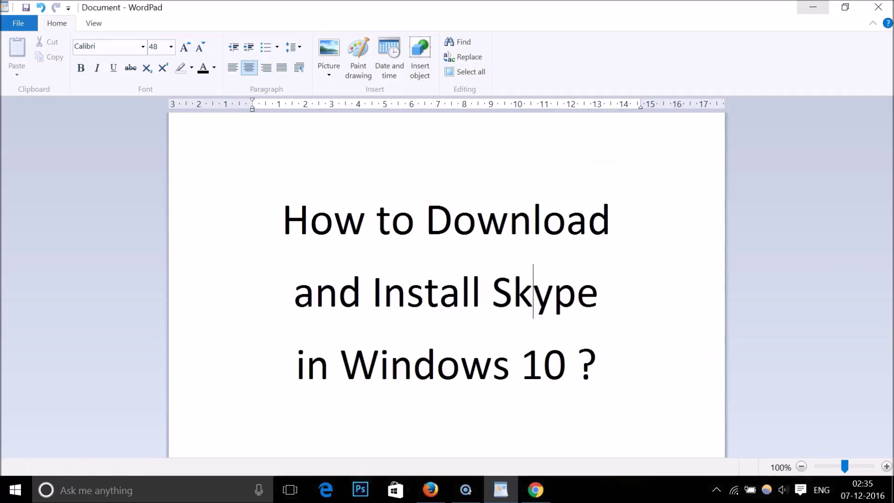
pyautogui.click(813, 7)
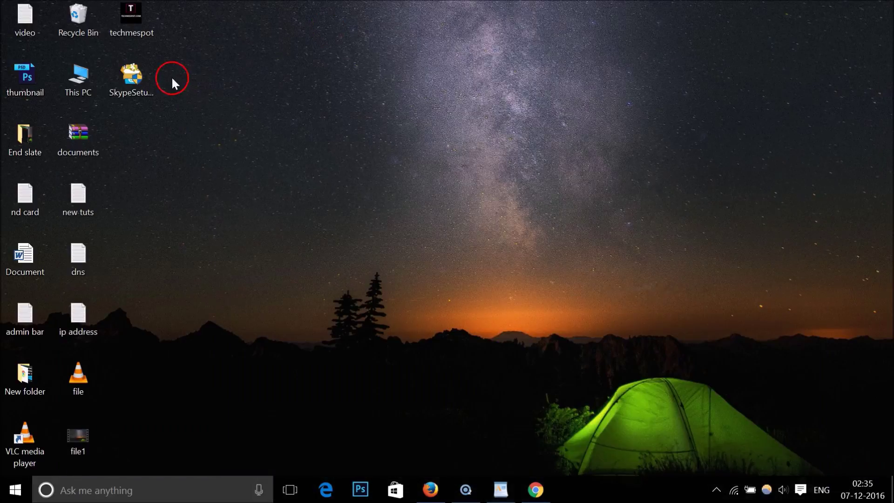
pyautogui.moveTo(130, 77); pyautogui.dragTo(238, 139)
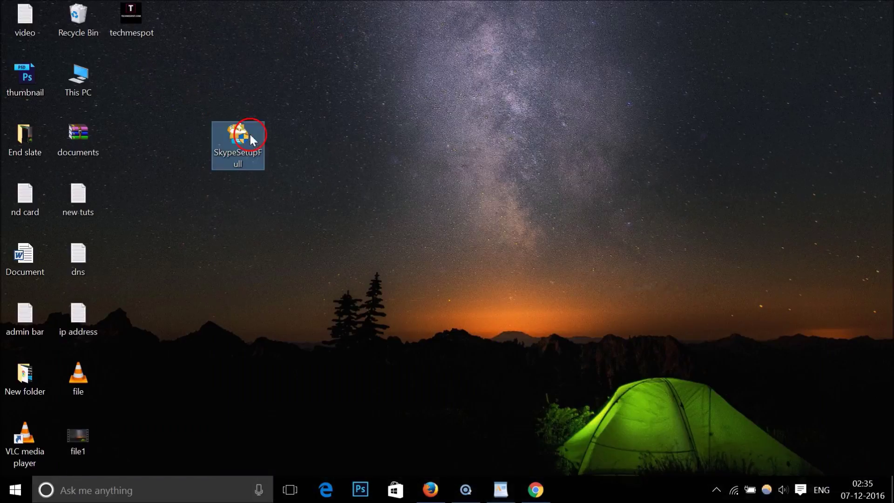
pyautogui.click(287, 108)
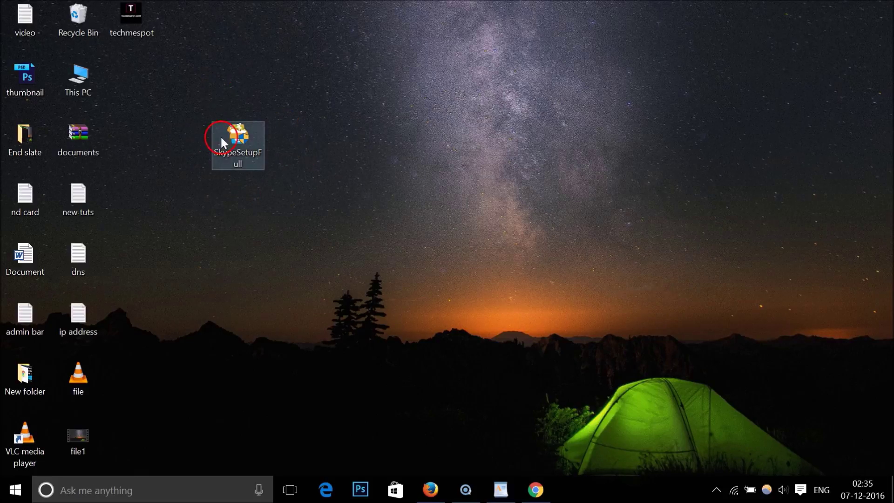
pyautogui.click(240, 140)
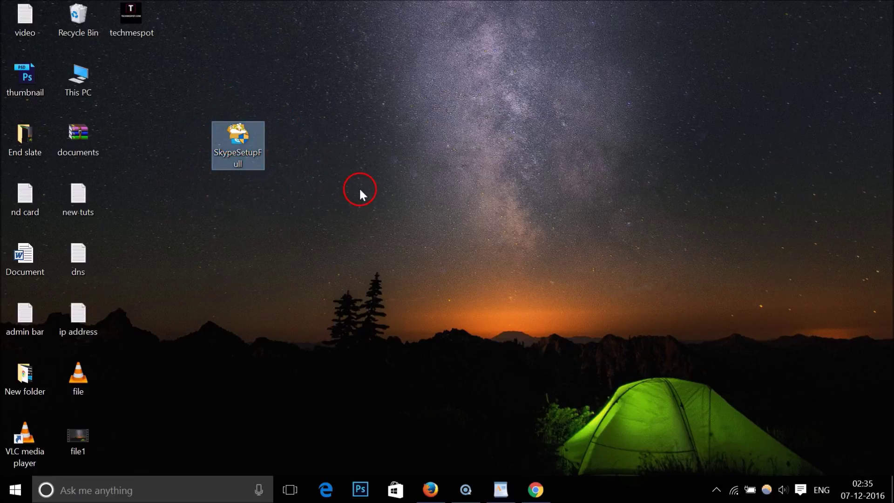
pyautogui.doubleClick(216, 158)
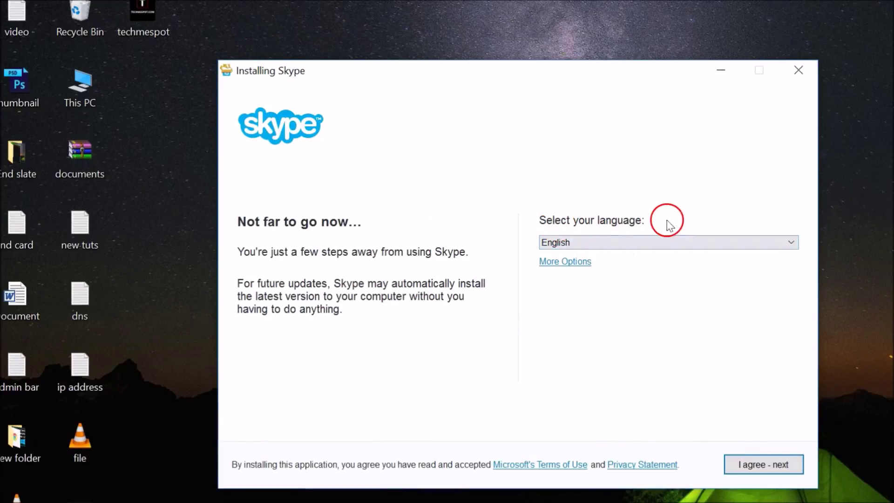
# Choose English as the installer language and agree to the terms to proceed.
pyautogui.click(619, 242)
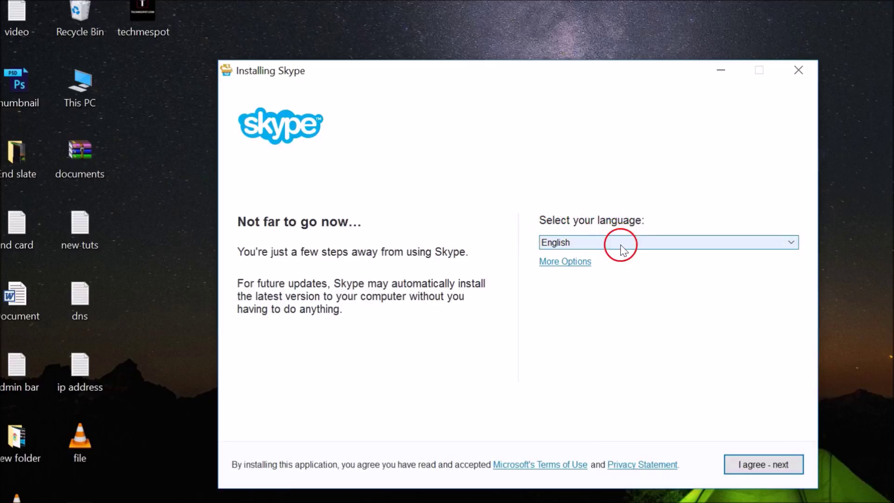
pyautogui.scroll(-5, 645, 296)
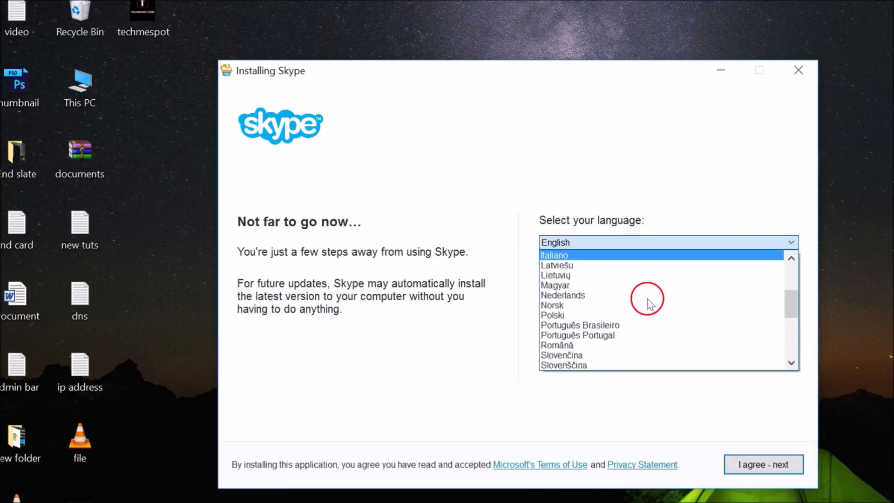
pyautogui.scroll(5, 647, 305)
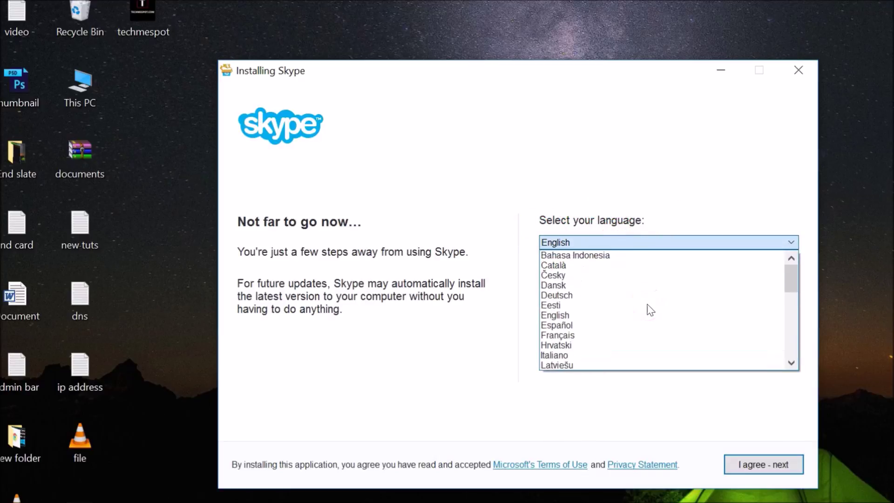
pyautogui.click(612, 316)
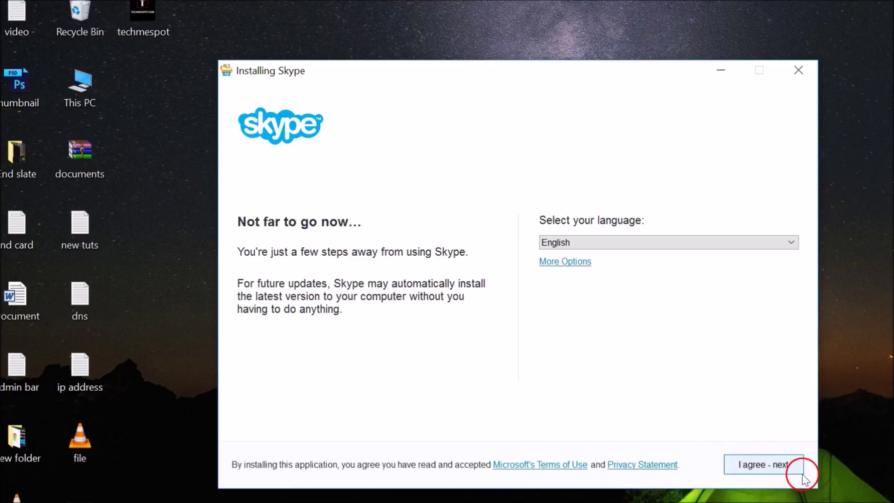
pyautogui.click(773, 465)
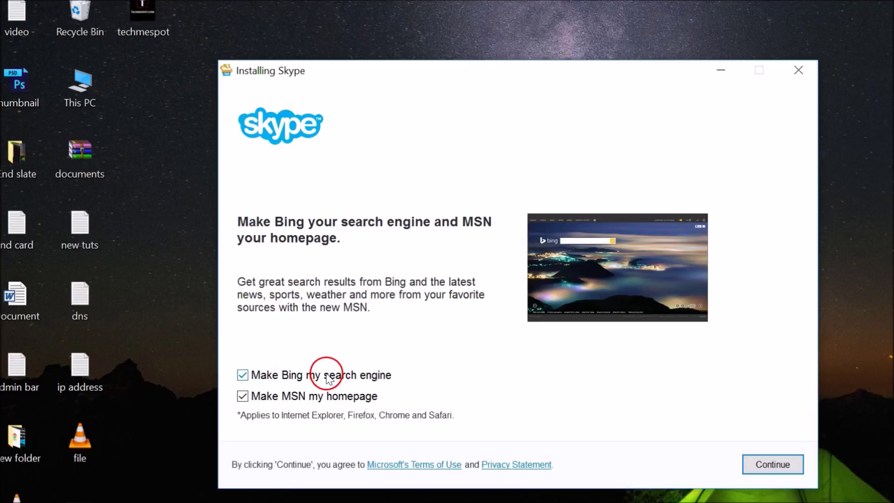
# Decline making Bing the search engine and MSN the homepage, and continue the Skype installation.
pyautogui.click(311, 397)
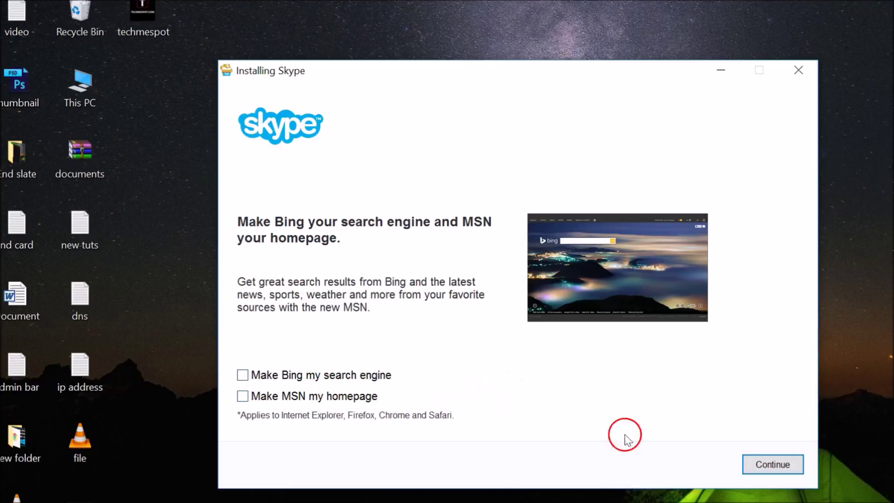
pyautogui.click(779, 467)
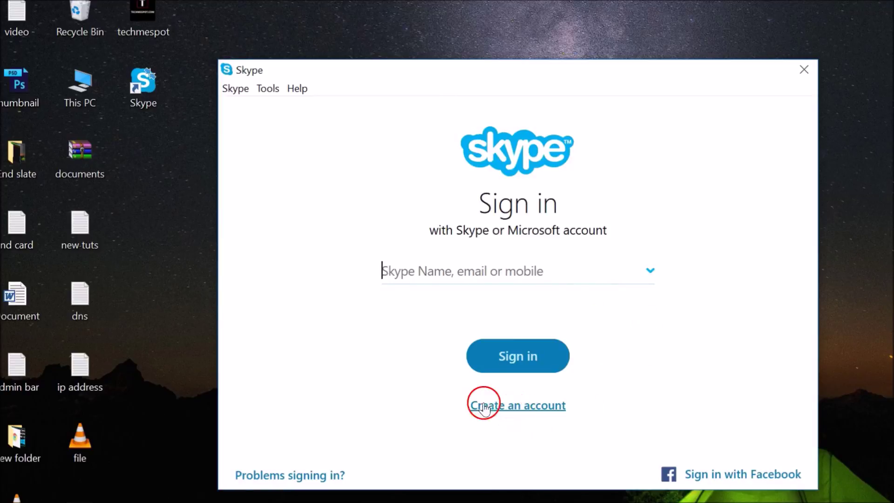
# Open Skype's Create account form and examine its country code, phone number and password fields and the options below.
pyautogui.click(512, 405)
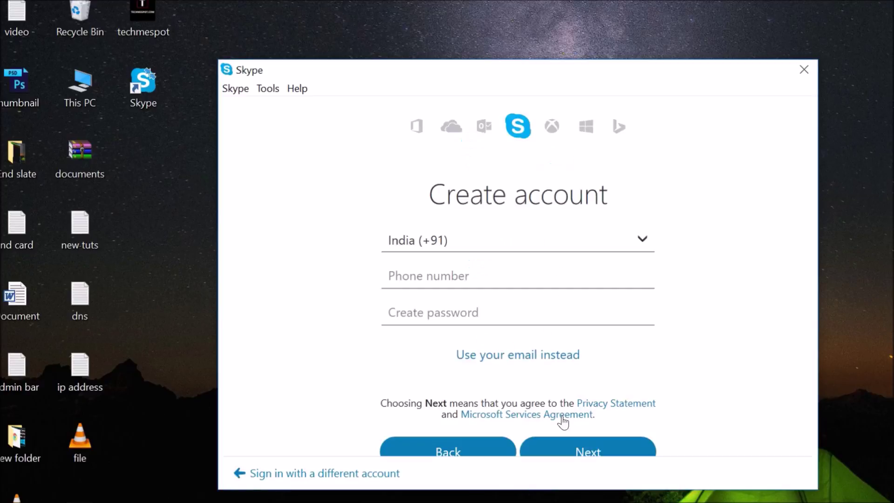
pyautogui.click(648, 238)
pyautogui.click(648, 237)
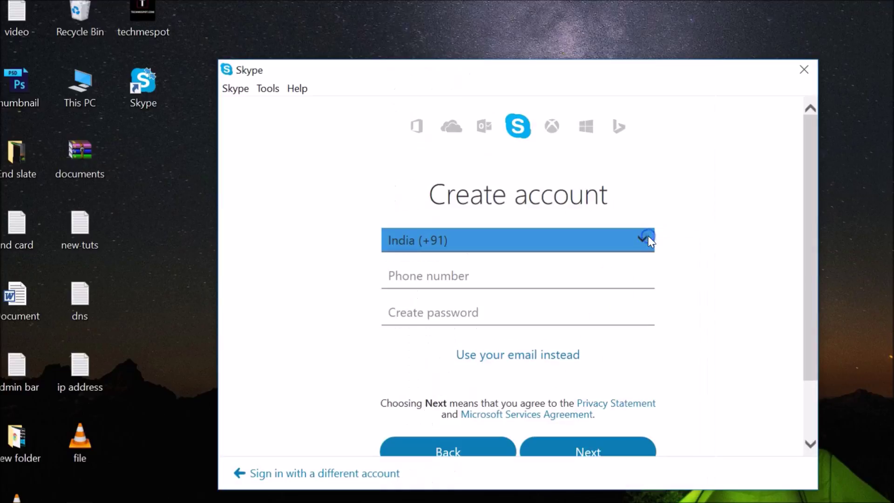
pyautogui.click(440, 276)
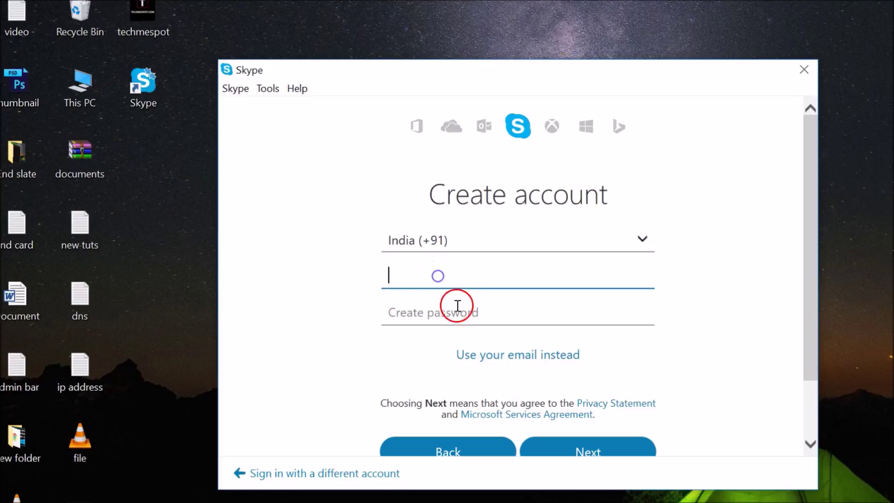
pyautogui.click(468, 316)
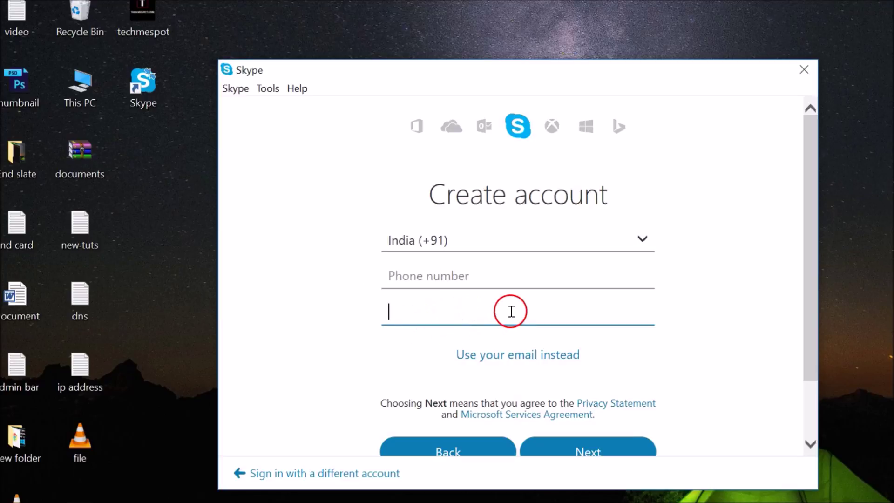
pyautogui.scroll(-2, 379, 342)
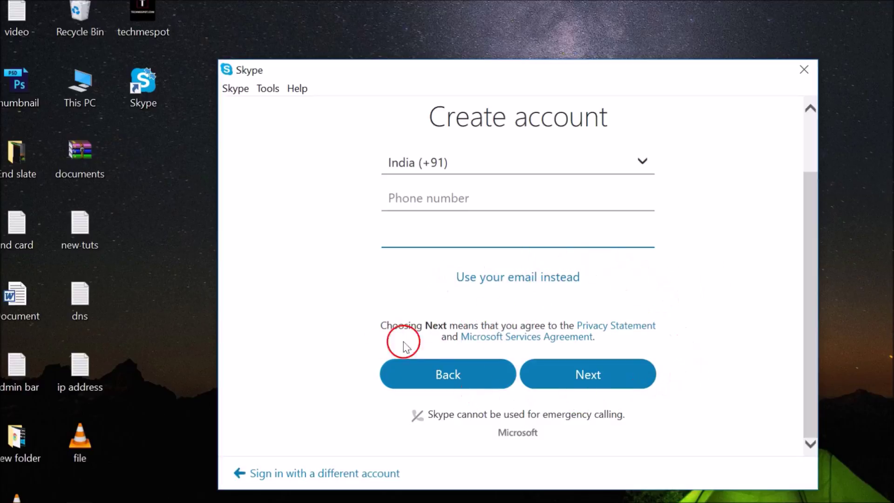
pyautogui.scroll(2, 689, 334)
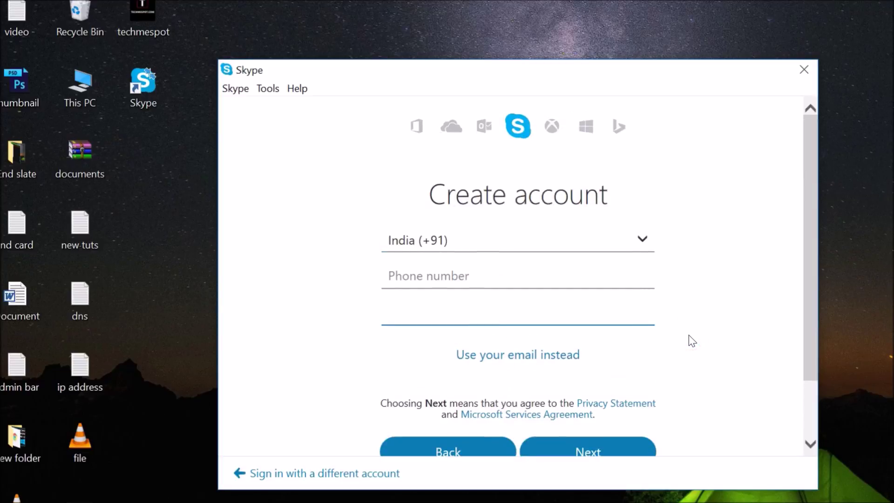
pyautogui.click(695, 328)
pyautogui.scroll(-2, 754, 326)
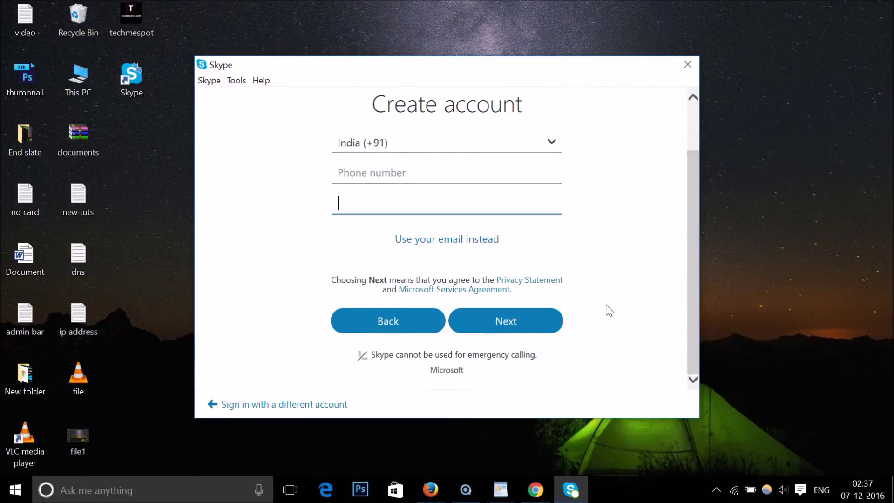
pyautogui.scroll(2, 610, 311)
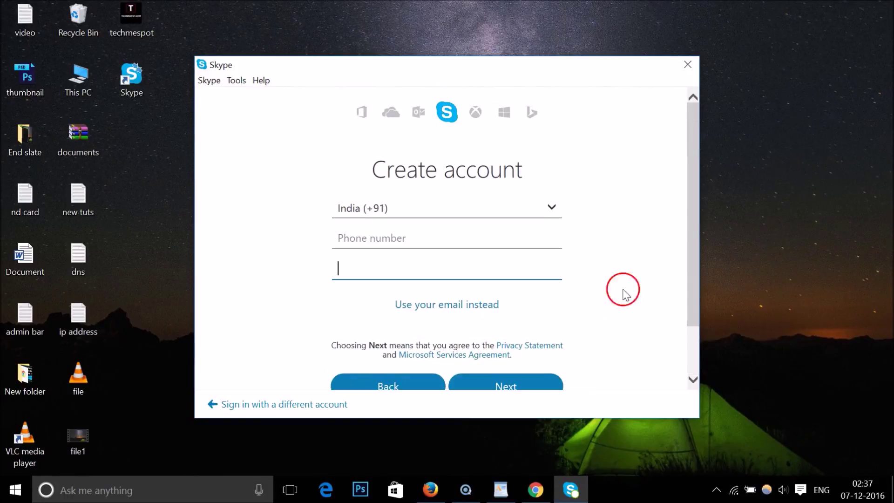
# Close the Skype window and switch back to the WordPad document.
pyautogui.click(687, 64)
pyautogui.click(501, 487)
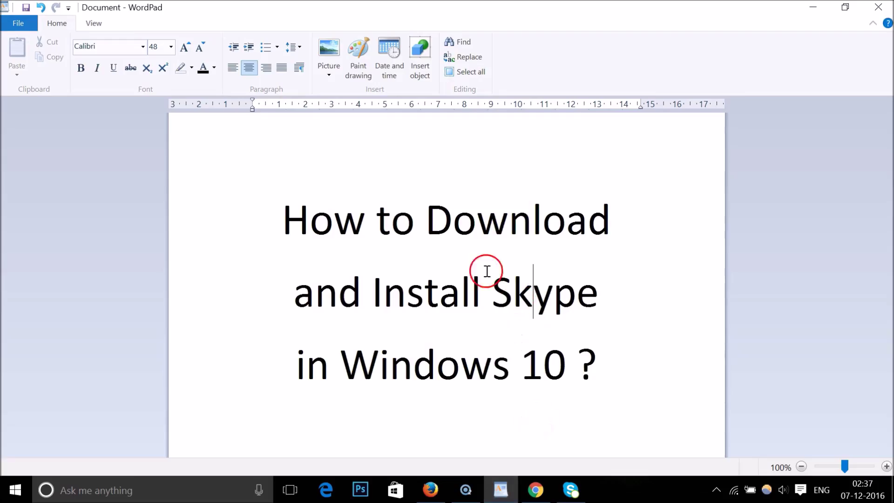